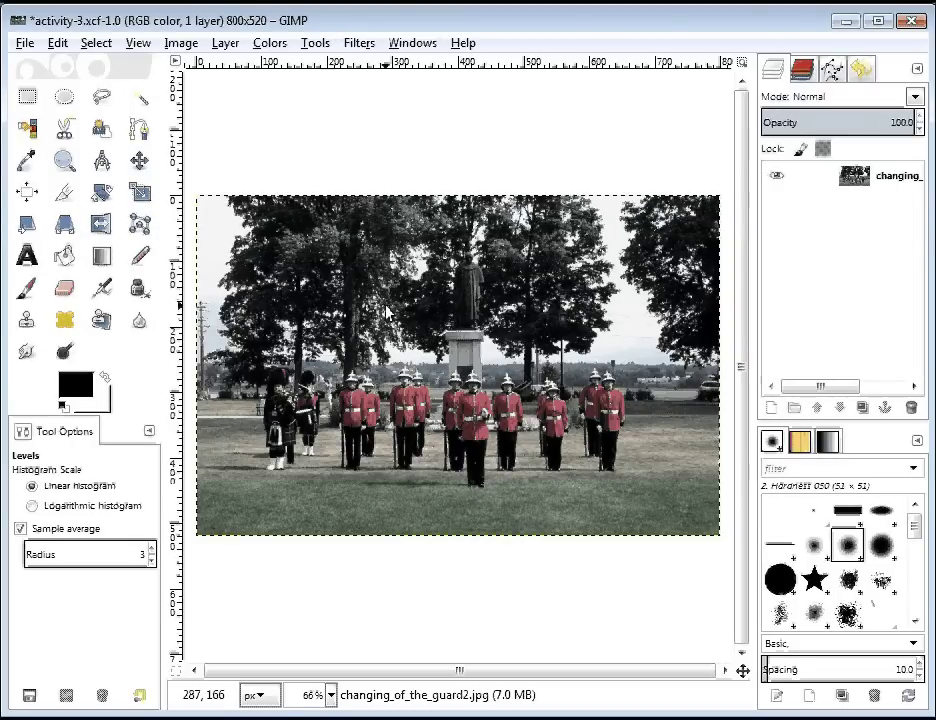
# - Open changing_of_the_guard2.jpg from the recently used files
pyautogui.click(26, 43)
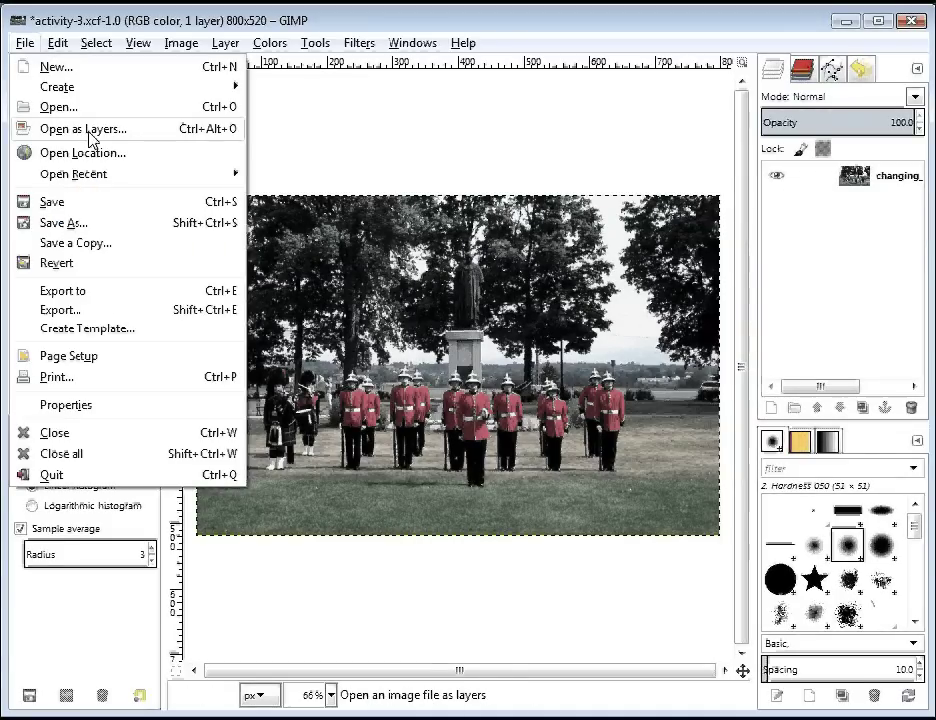
pyautogui.moveTo(200, 178)
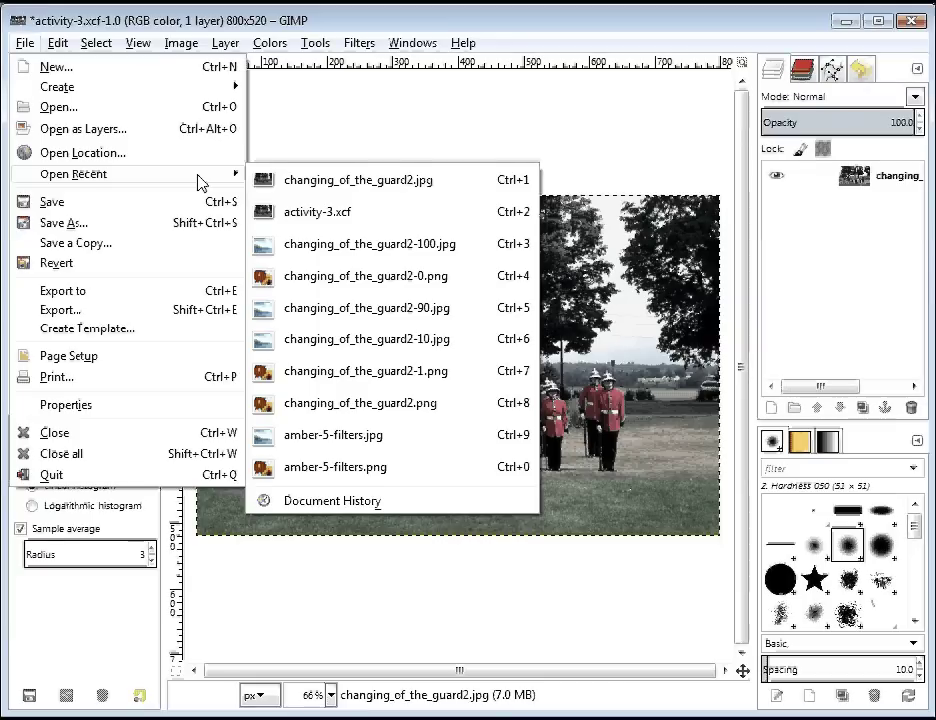
pyautogui.click(284, 190)
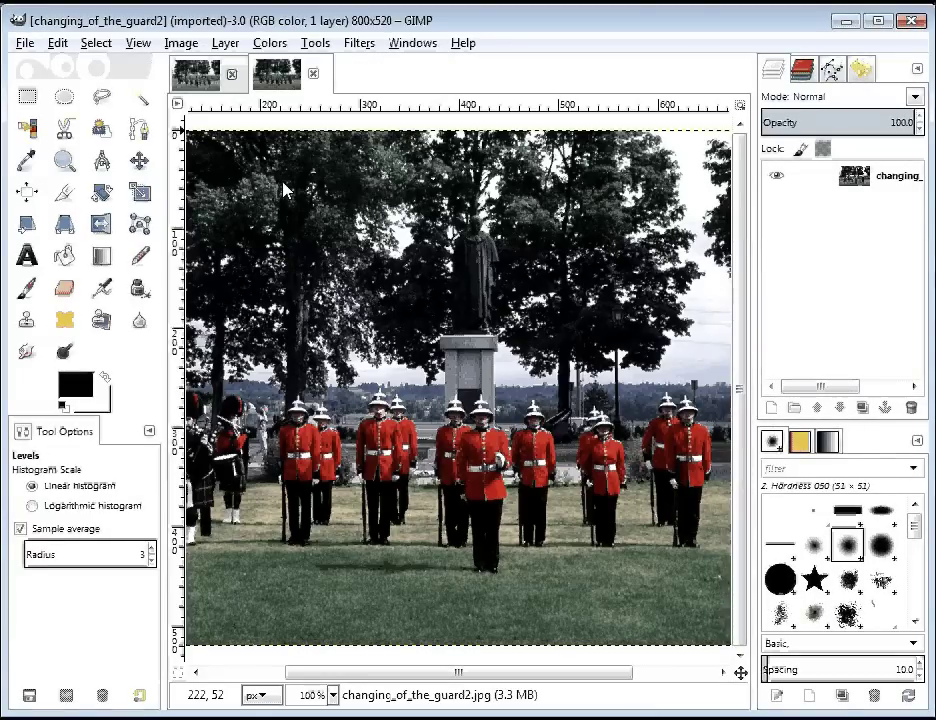
# - Bring the guard photo's image forward and zoom it to 66%
pyautogui.click(195, 76)
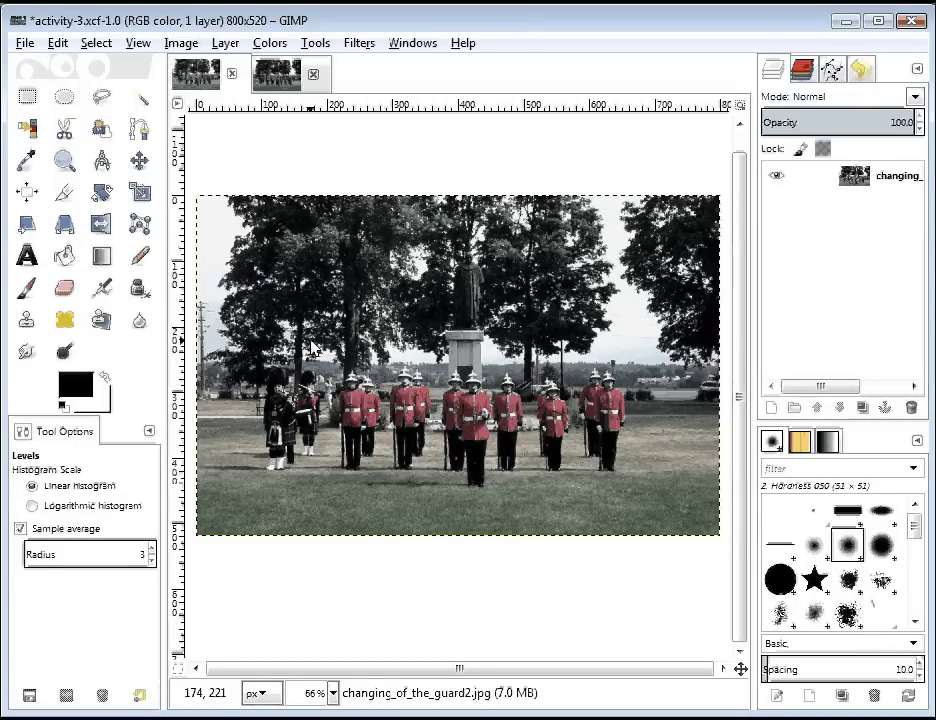
pyautogui.click(270, 76)
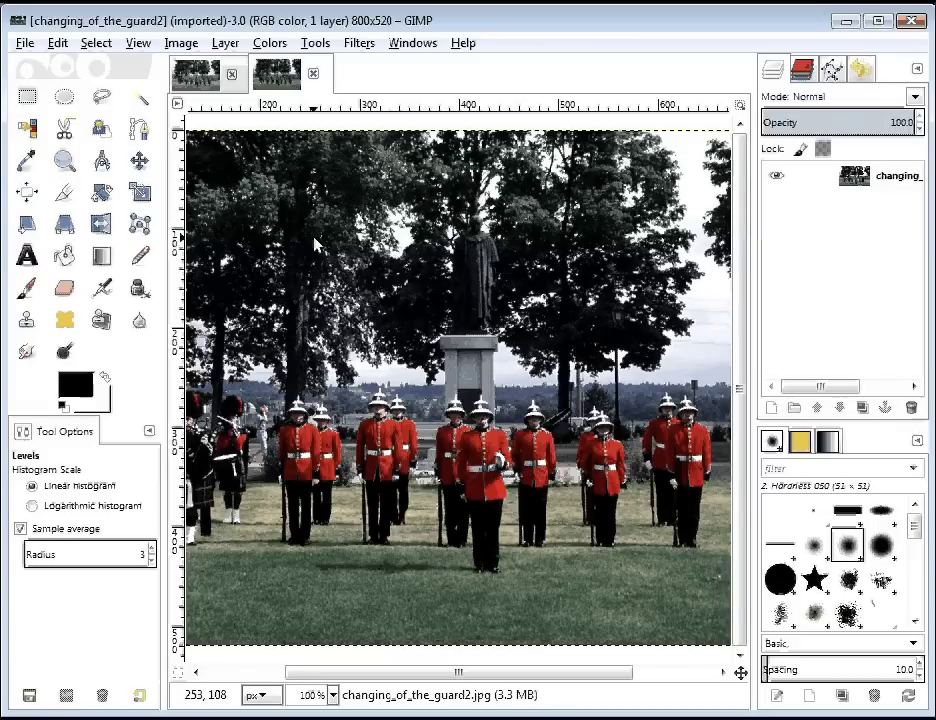
pyautogui.click(310, 695)
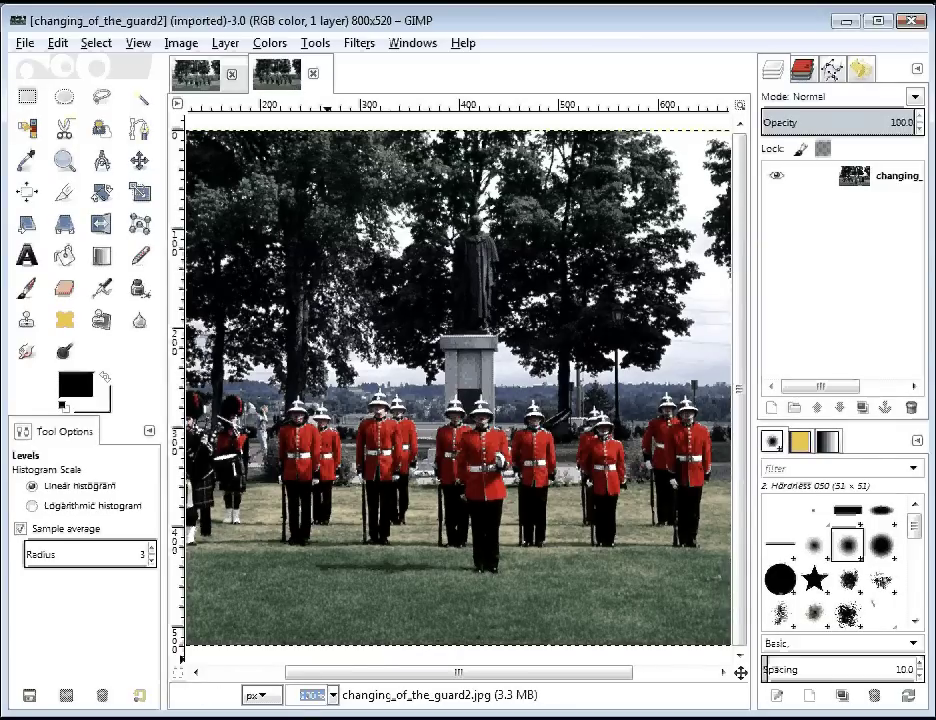
pyautogui.write('66')
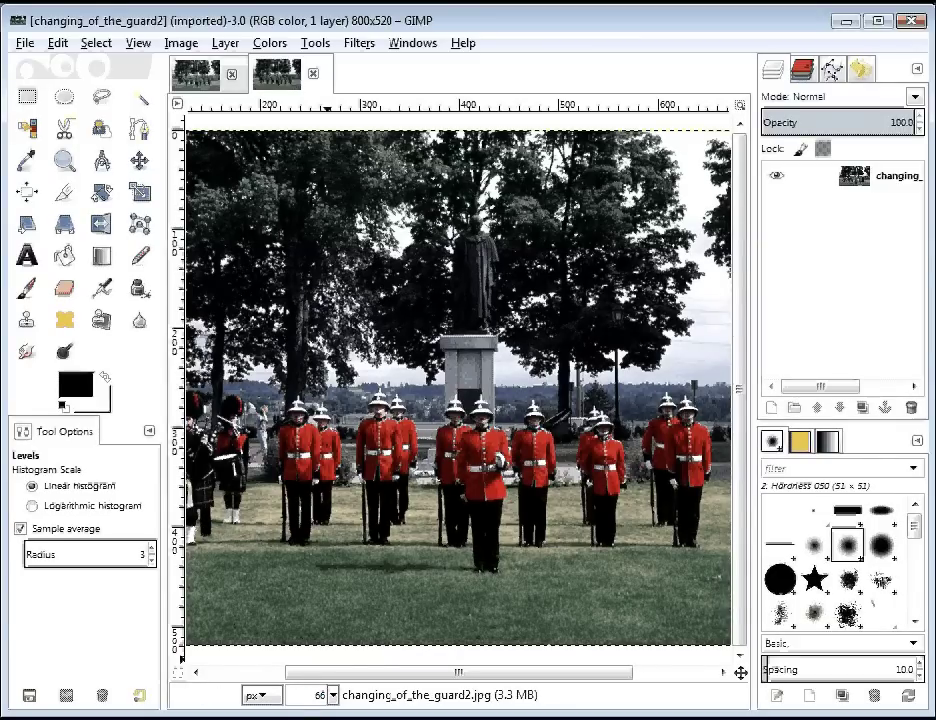
pyautogui.press('Return')
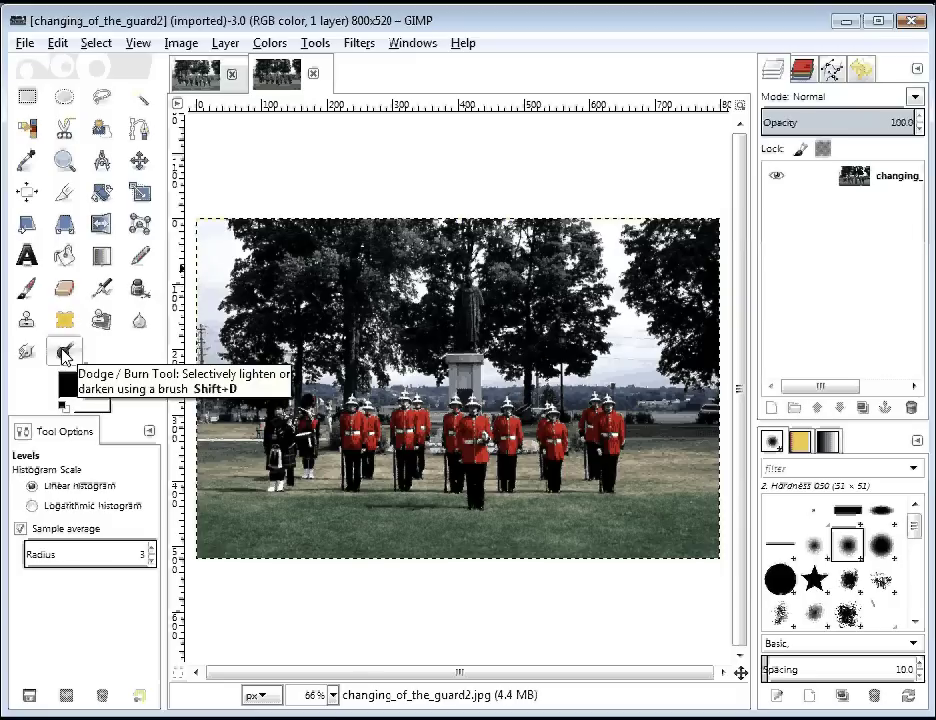
# - Activate the Dodge / Burn tool from the toolbox
pyautogui.click(64, 350)
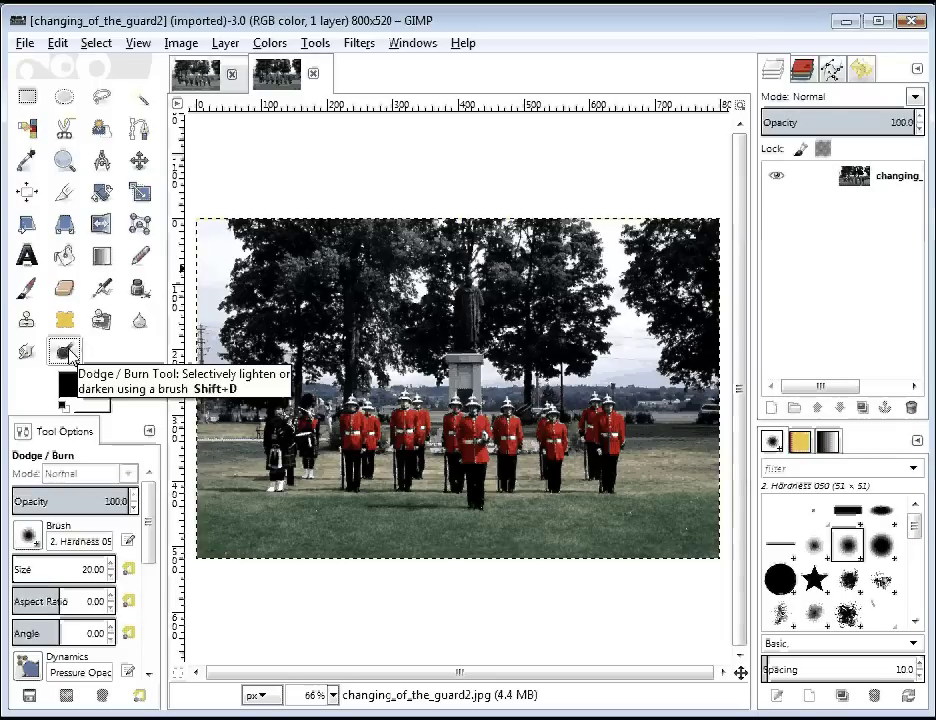
pyautogui.click(421, 45)
pyautogui.moveTo(496, 93)
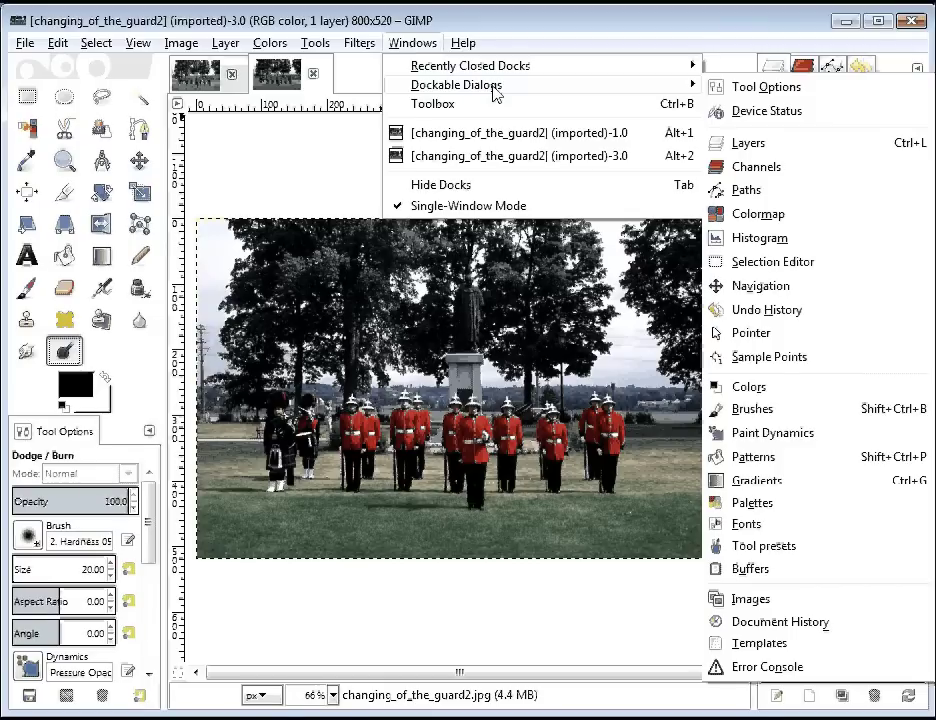
pyautogui.click(765, 88)
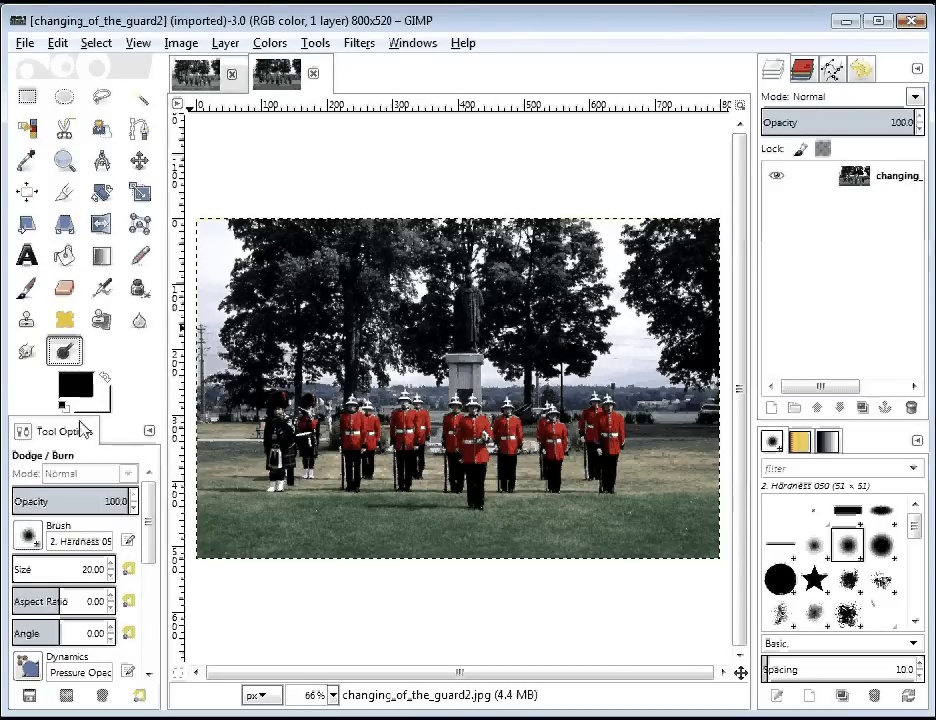
pyautogui.moveTo(85, 428); pyautogui.dragTo(38, 440)
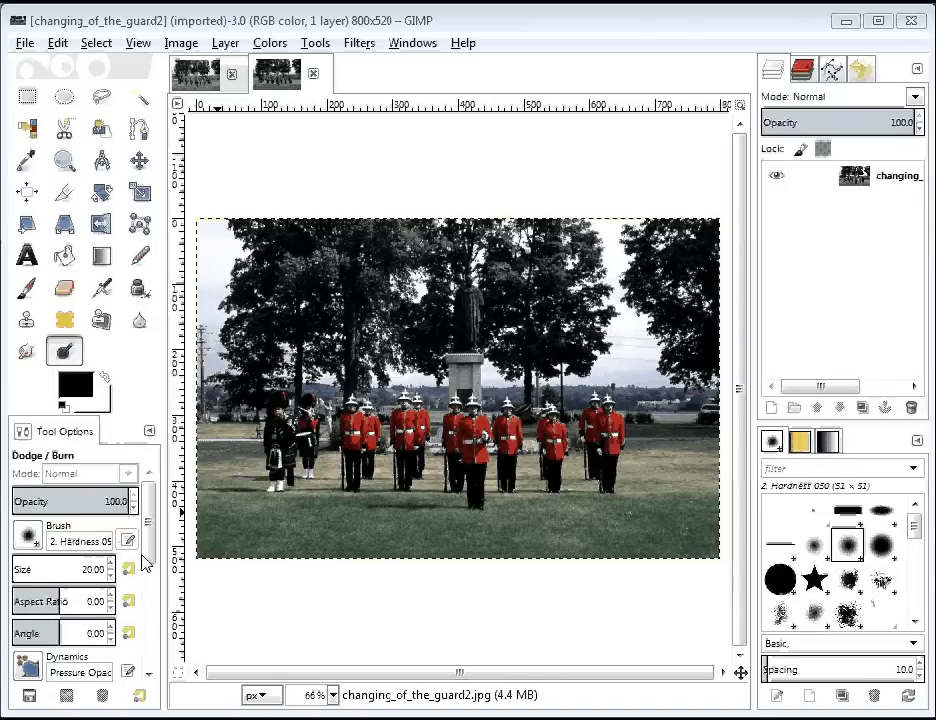
pyautogui.moveTo(145, 565); pyautogui.dragTo(157, 648)
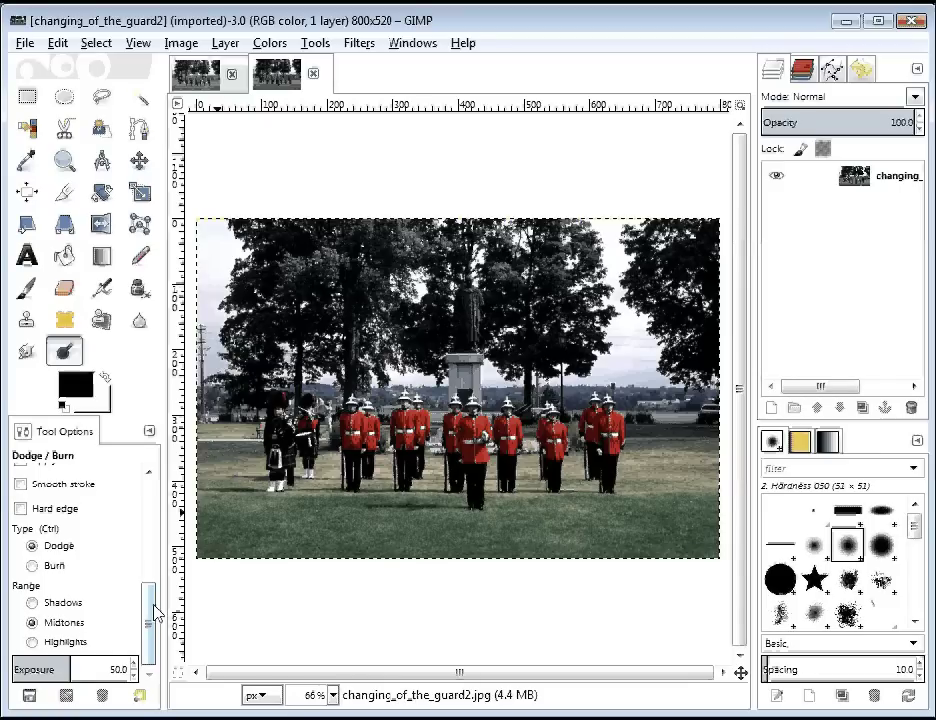
pyautogui.moveTo(155, 612); pyautogui.dragTo(150, 497)
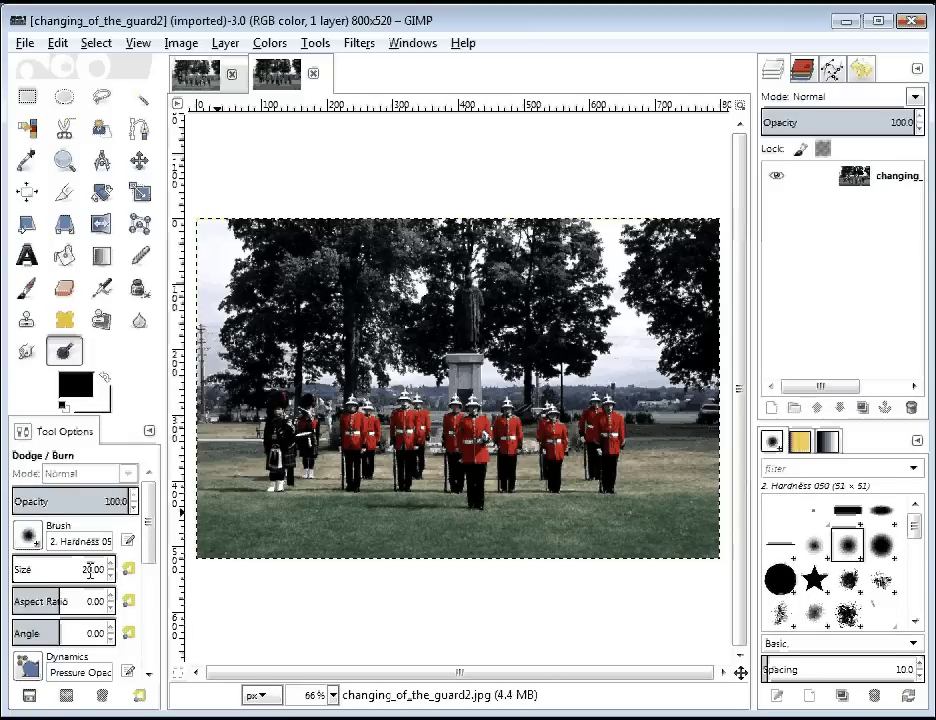
# - Set the Dodge/Burn brush to Chalk 01, after briefly trying Cell 02
pyautogui.click(28, 537)
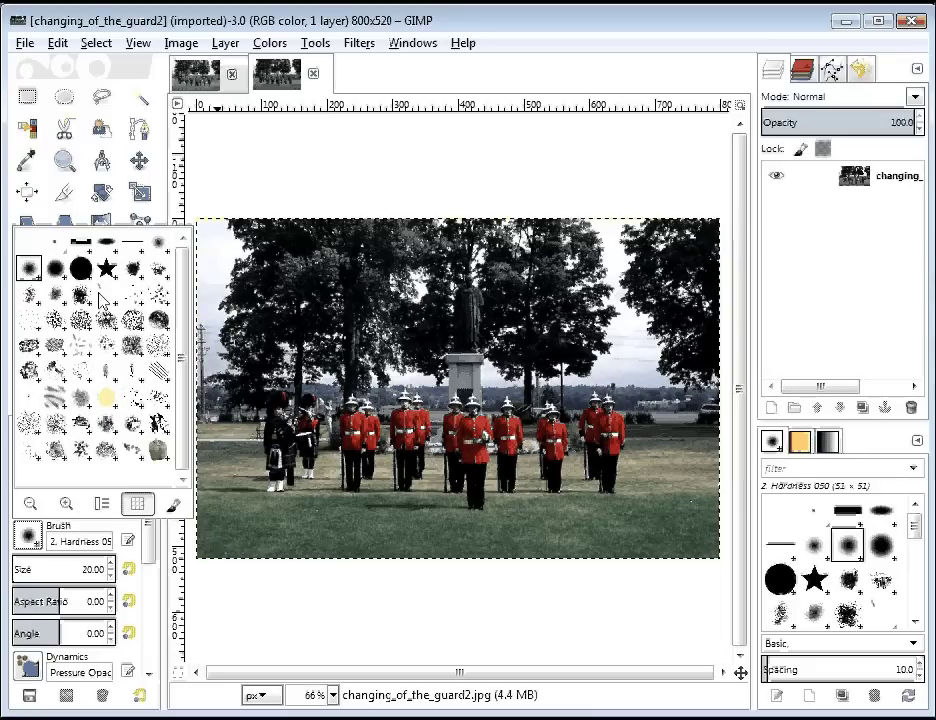
pyautogui.click(80, 327)
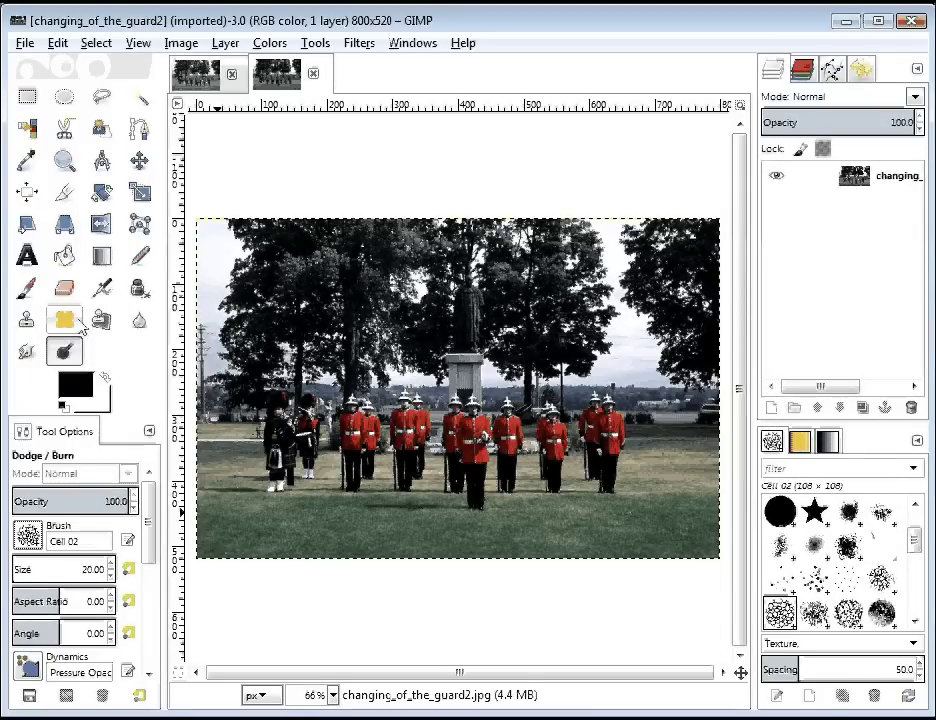
pyautogui.click(28, 537)
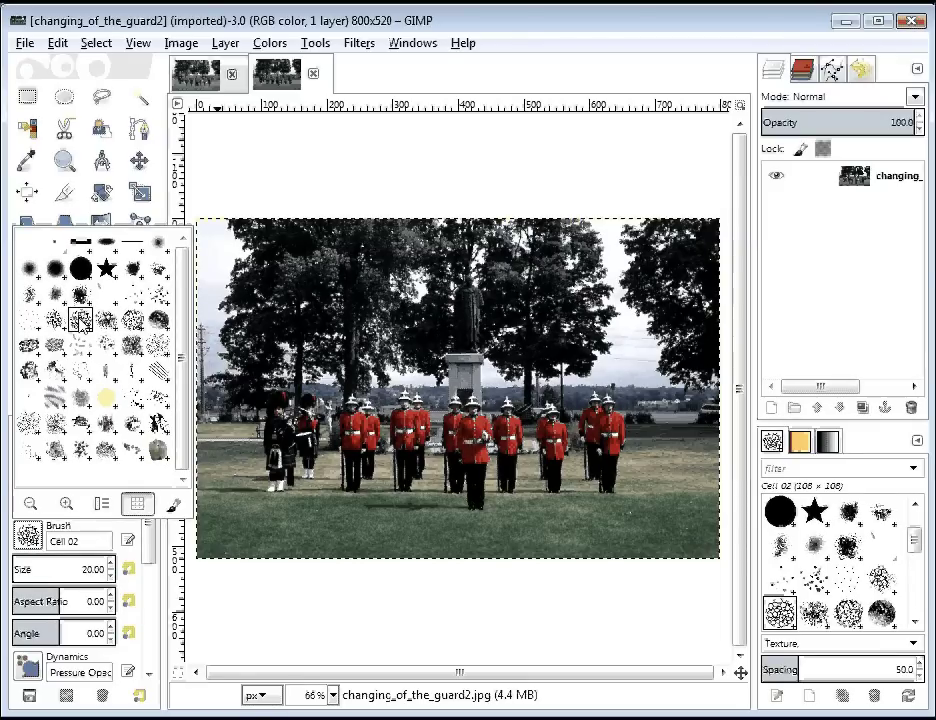
pyautogui.click(105, 321)
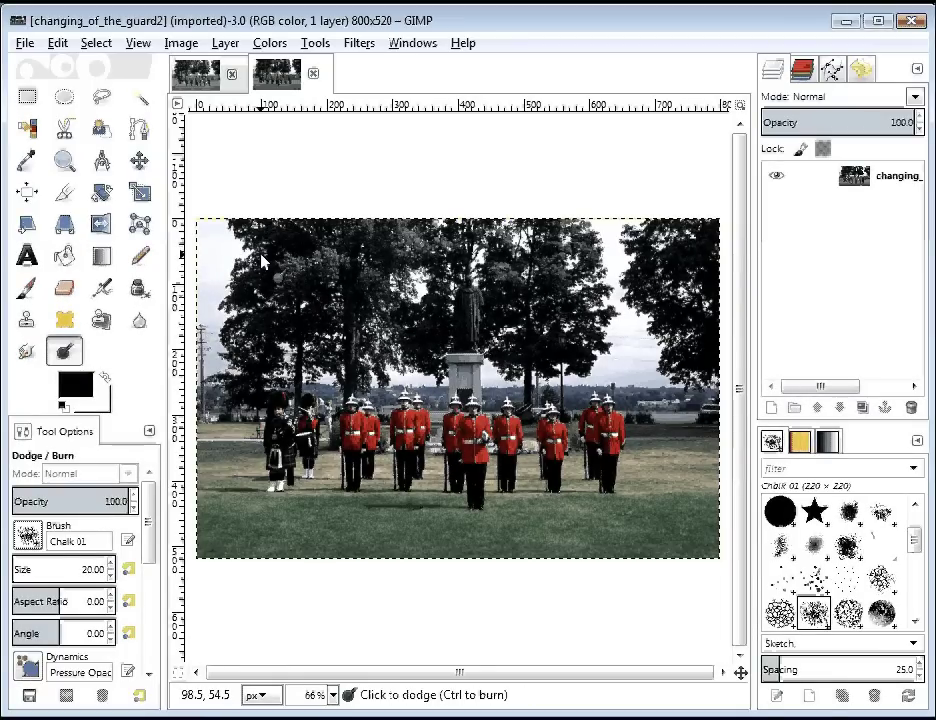
pyautogui.click(225, 313)
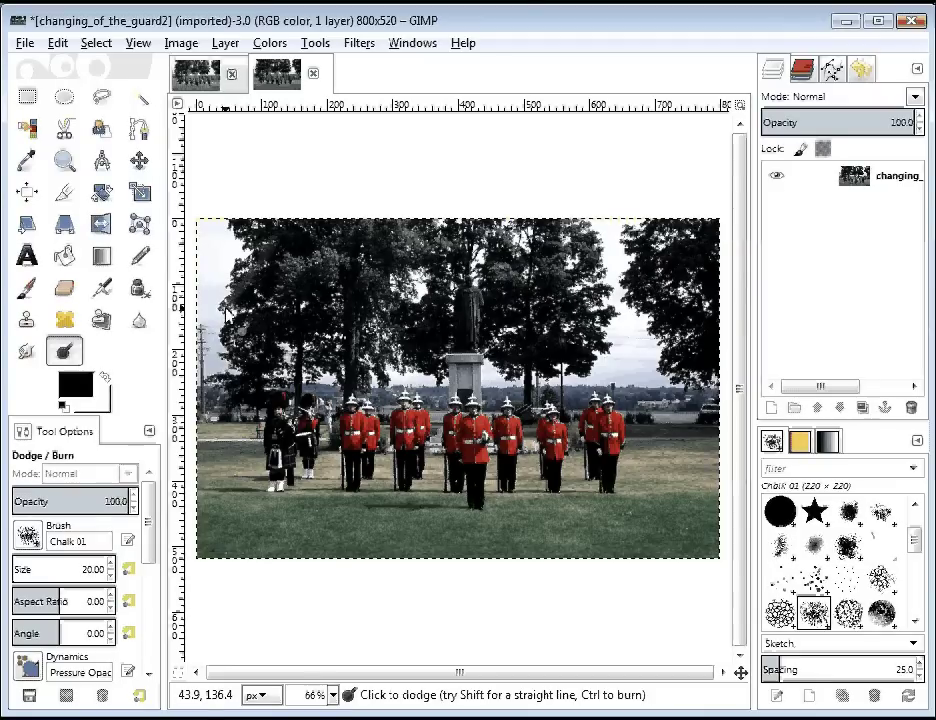
pyautogui.moveTo(226, 307); pyautogui.dragTo(268, 253)
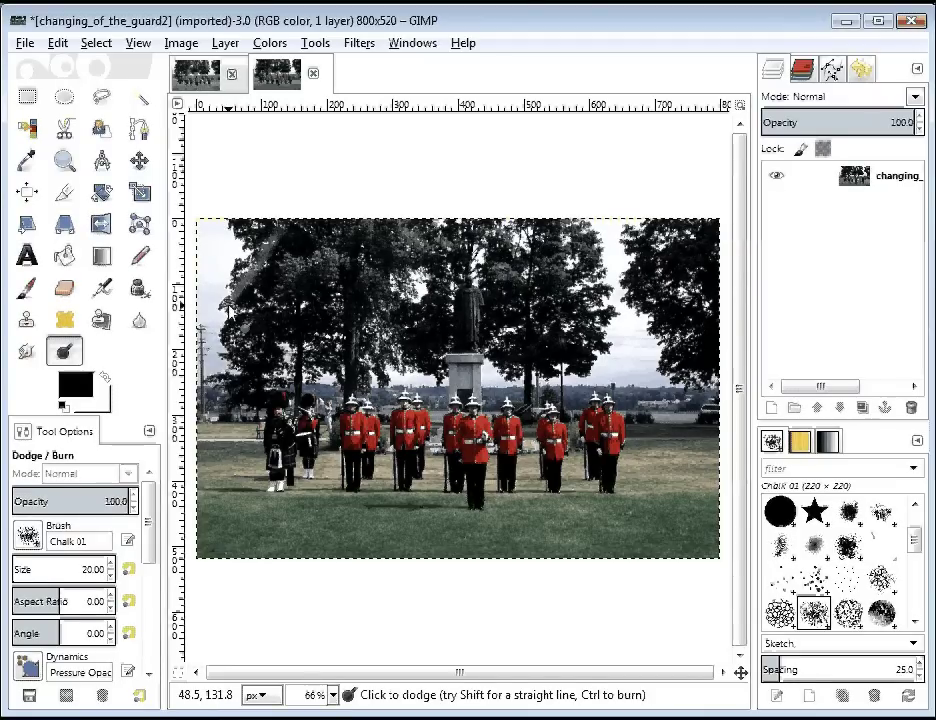
pyautogui.moveTo(229, 306); pyautogui.dragTo(252, 268)
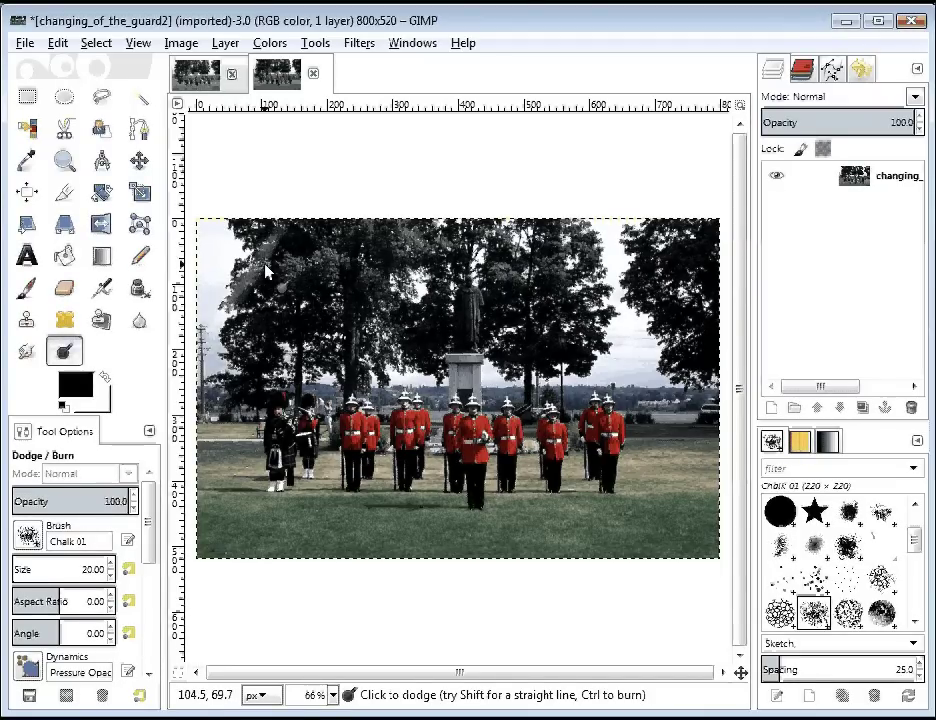
pyautogui.press('ctrl')
pyautogui.hotkey('ctrl', 'z')
pyautogui.hotkey('ctrl', 'z')
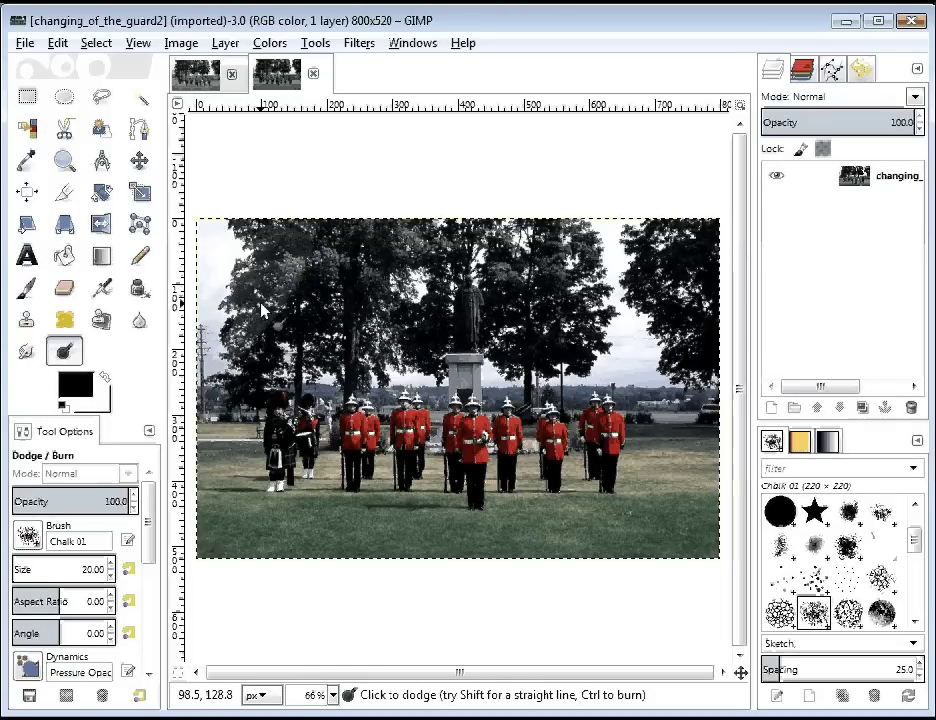
# - Undo a stray dodge stroke, then dodge a pale diagonal band over the top-left trees
pyautogui.click(300, 213)
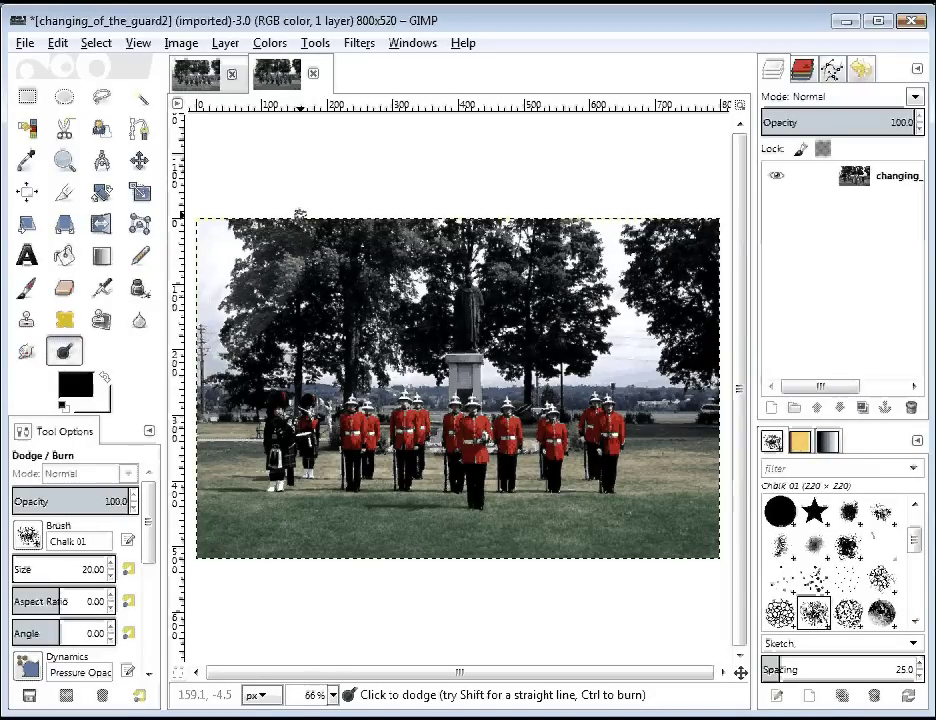
pyautogui.hotkey('ctrl', 'z')
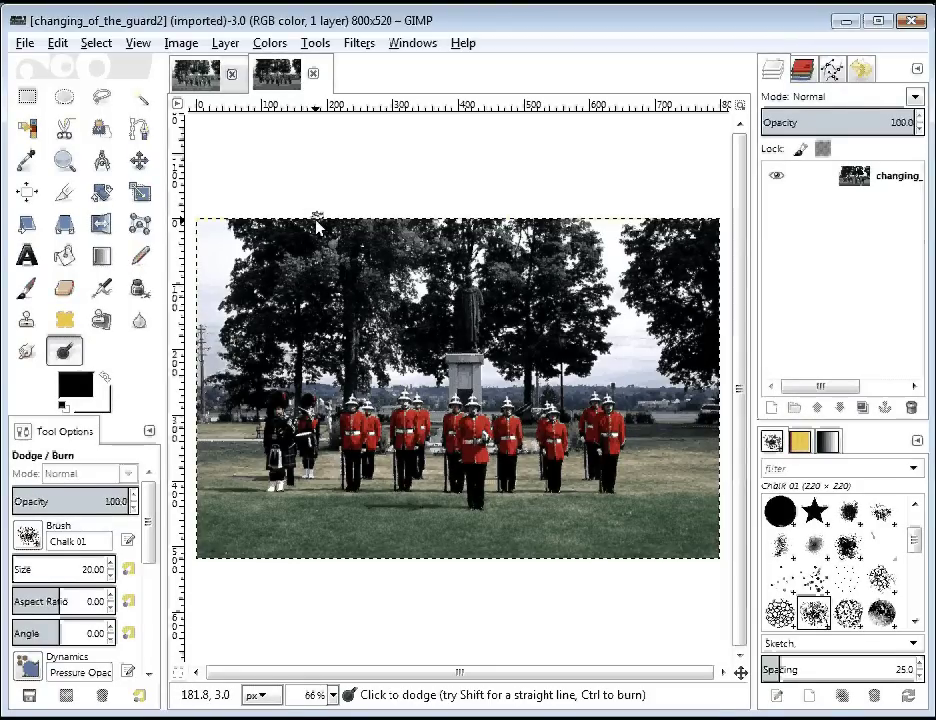
pyautogui.moveTo(317, 225); pyautogui.dragTo(239, 312)
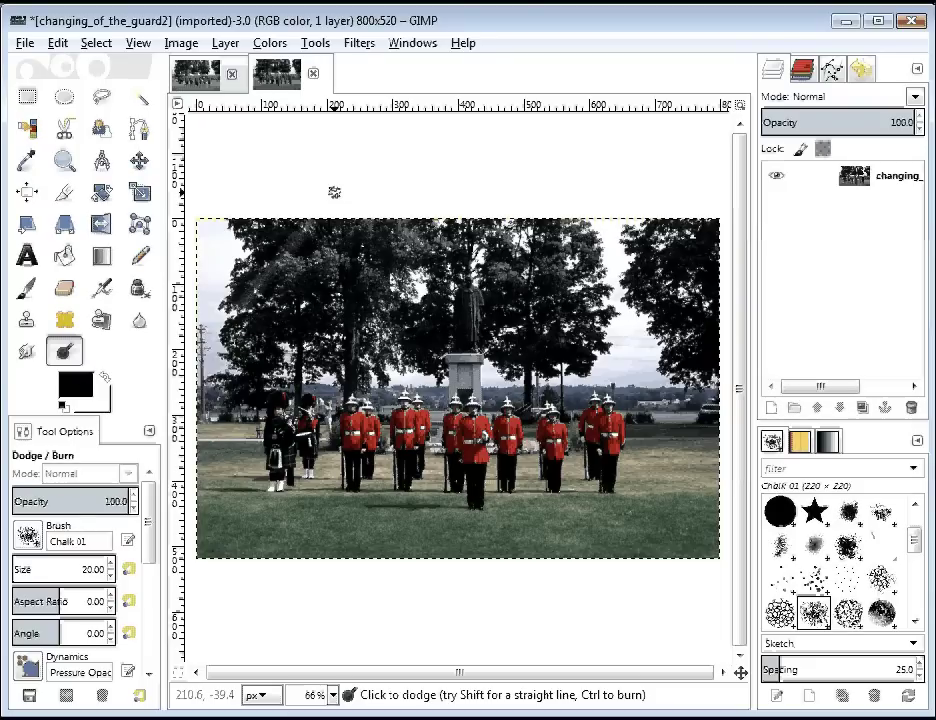
pyautogui.moveTo(314, 220)
pyautogui.mouseDown()
pyautogui.moveTo(228, 320)
pyautogui.moveTo(298, 211)
pyautogui.moveTo(229, 265)
pyautogui.moveTo(265, 205)
pyautogui.mouseUp()
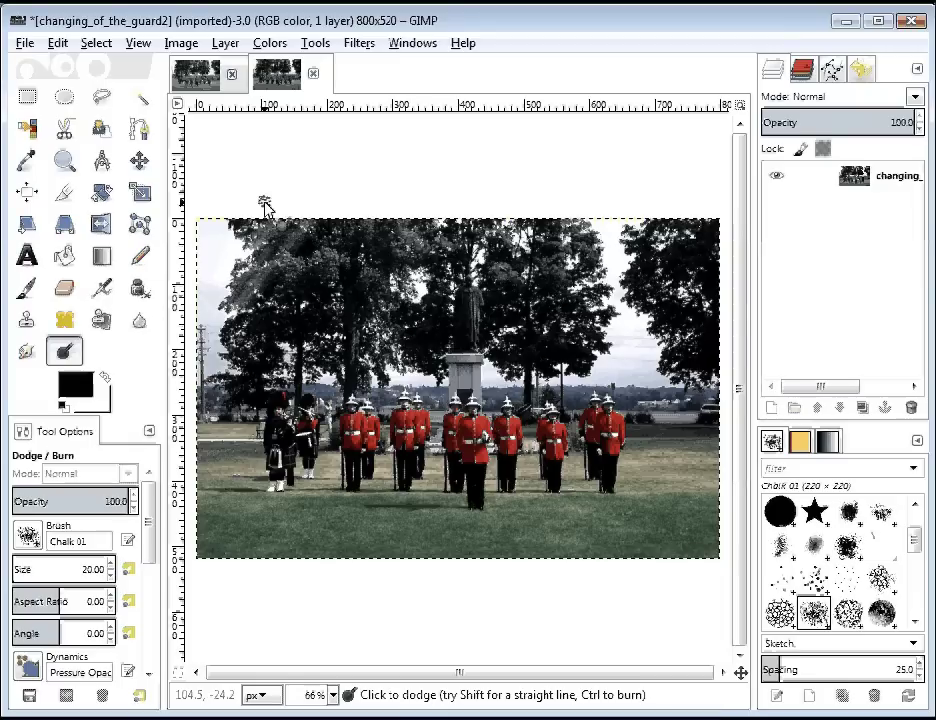
pyautogui.moveTo(219, 240)
pyautogui.mouseDown()
pyautogui.moveTo(194, 284)
pyautogui.moveTo(241, 226)
pyautogui.mouseUp()
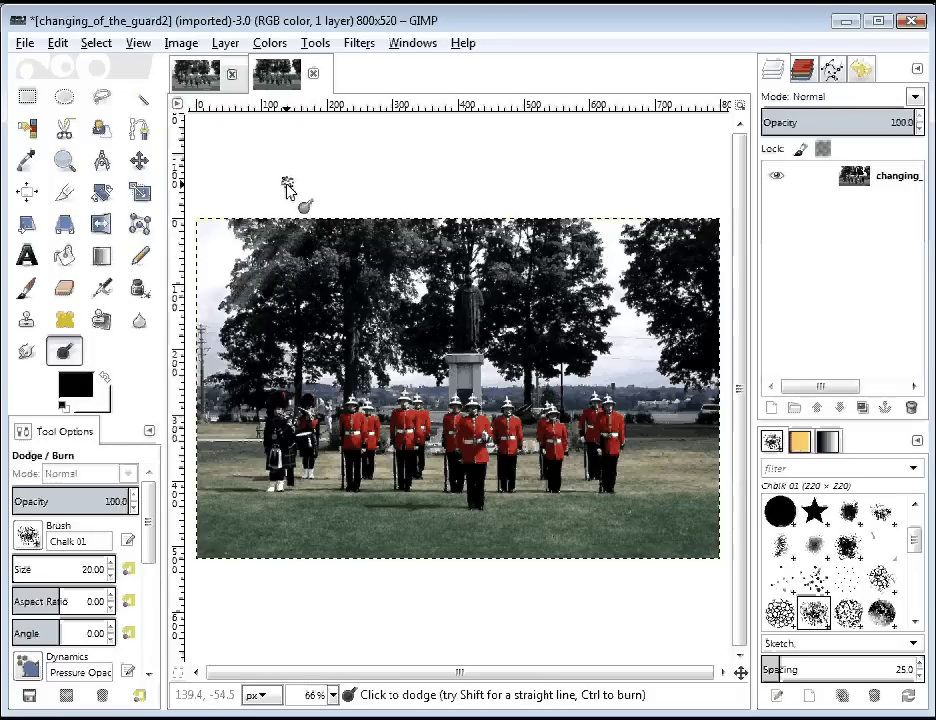
pyautogui.moveTo(287, 187)
pyautogui.mouseDown()
pyautogui.moveTo(313, 203)
pyautogui.moveTo(220, 347)
pyautogui.mouseUp()
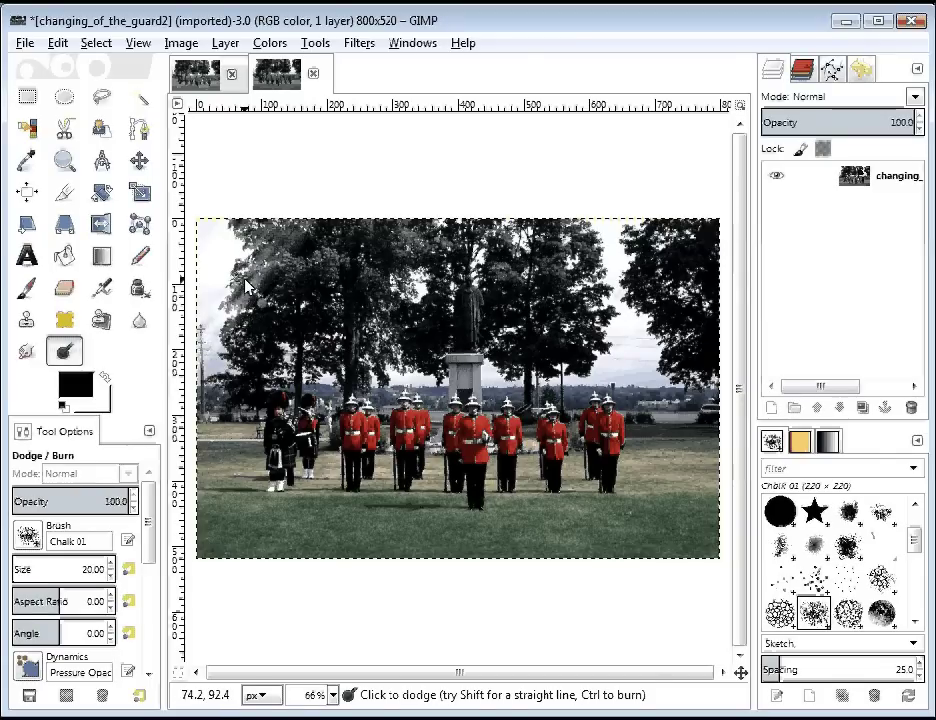
pyautogui.moveTo(246, 284)
pyautogui.mouseDown()
pyautogui.moveTo(258, 258)
pyautogui.moveTo(238, 300)
pyautogui.moveTo(294, 223)
pyautogui.moveTo(268, 231)
pyautogui.moveTo(270, 218)
pyautogui.mouseUp()
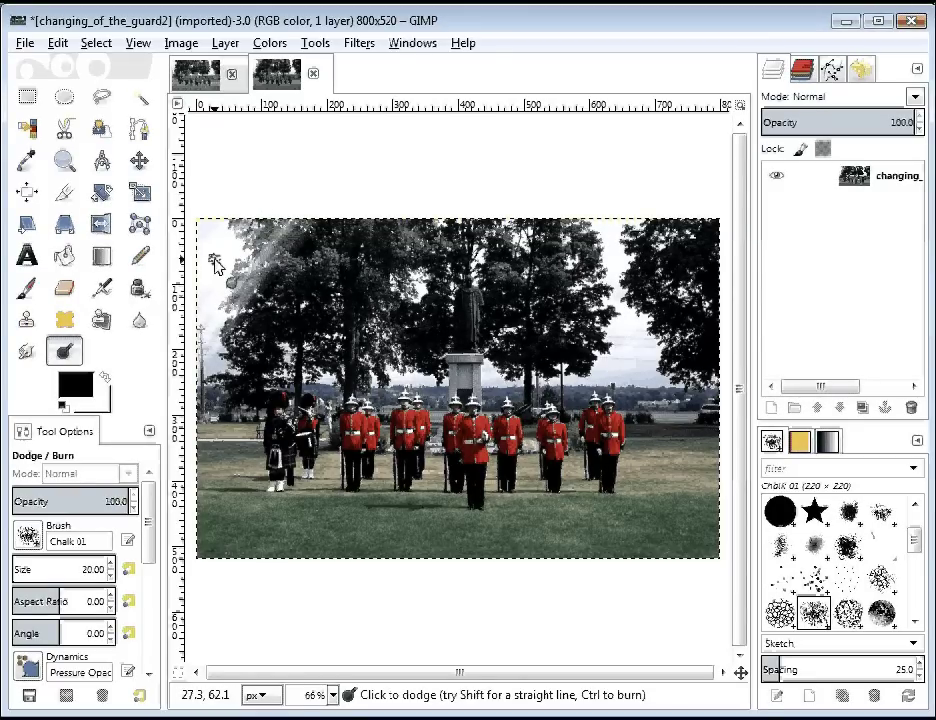
pyautogui.moveTo(256, 195)
pyautogui.mouseDown()
pyautogui.moveTo(206, 345)
pyautogui.moveTo(313, 215)
pyautogui.moveTo(234, 338)
pyautogui.moveTo(256, 247)
pyautogui.mouseUp()
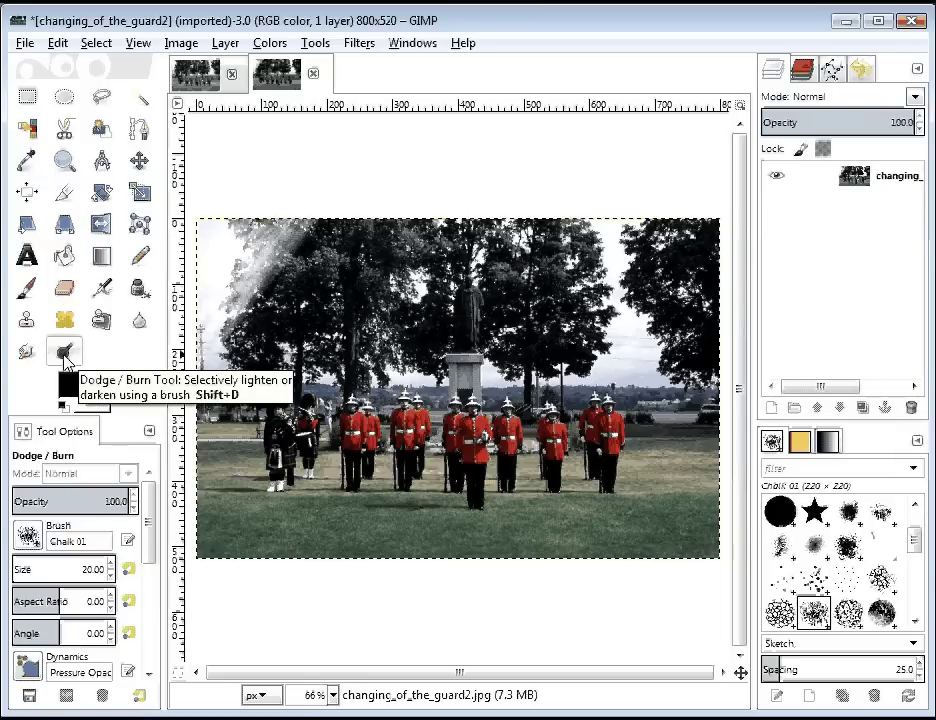
# - Set the tool Type to Burn and choose the Sand Dunes brush
pyautogui.moveTo(150, 515); pyautogui.dragTo(88, 610)
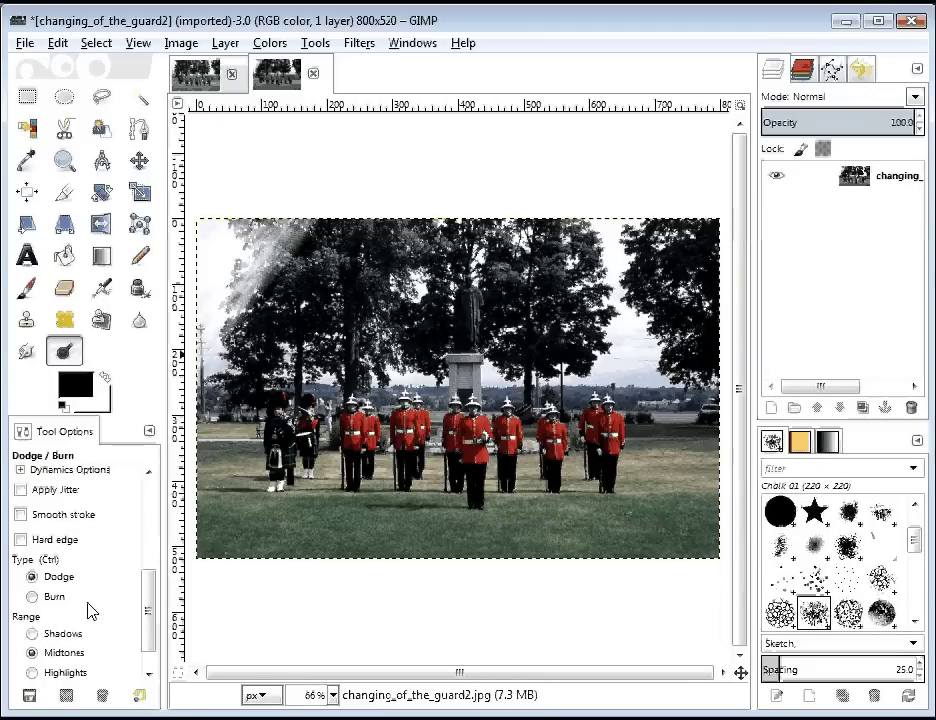
pyautogui.click(33, 597)
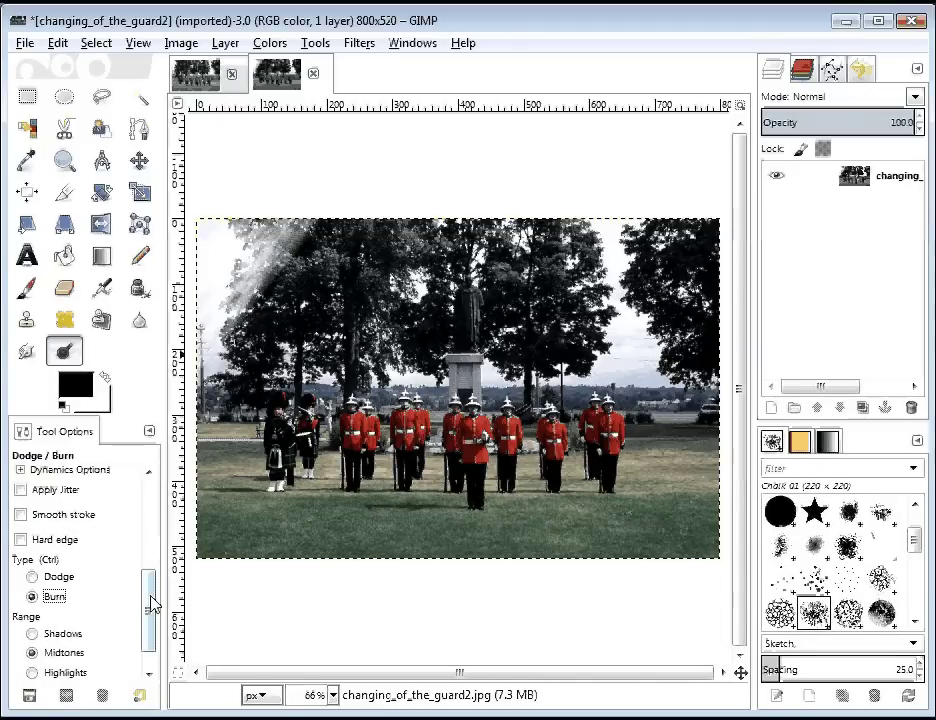
pyautogui.moveTo(152, 603); pyautogui.dragTo(150, 508)
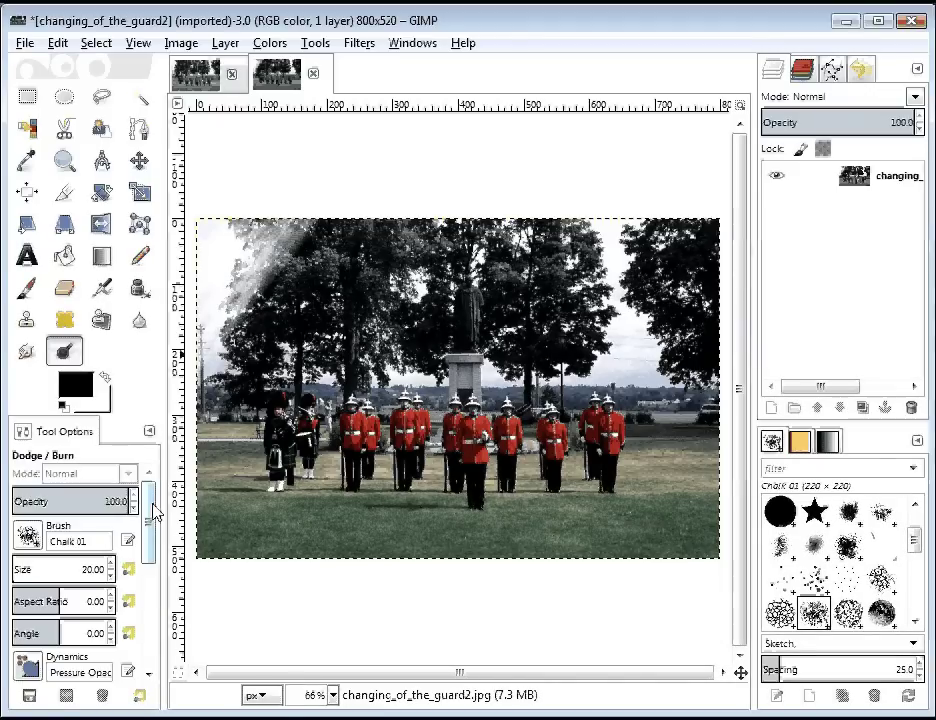
pyautogui.click(27, 540)
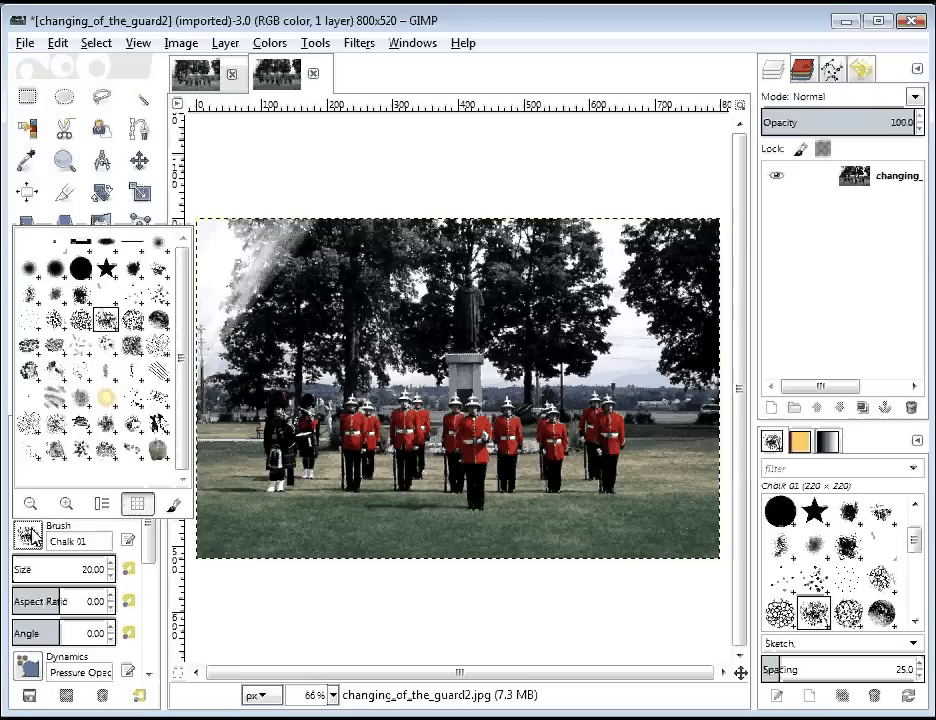
pyautogui.click(82, 400)
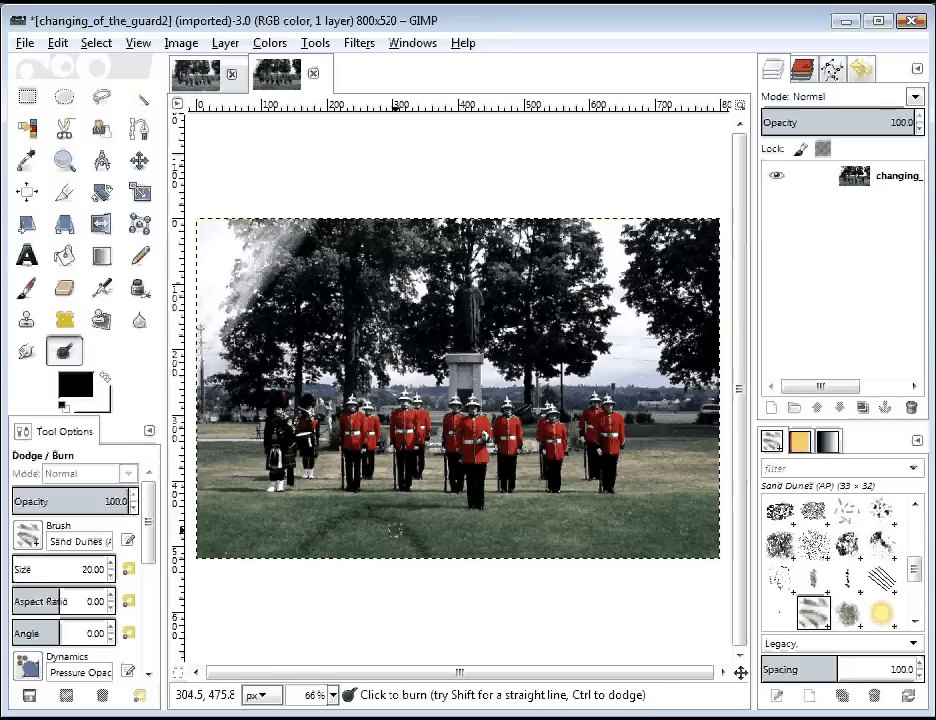
# - Burn three arcing Sand Dunes strokes across the lower lawn into a dark curve
pyautogui.moveTo(333, 531); pyautogui.dragTo(301, 561)
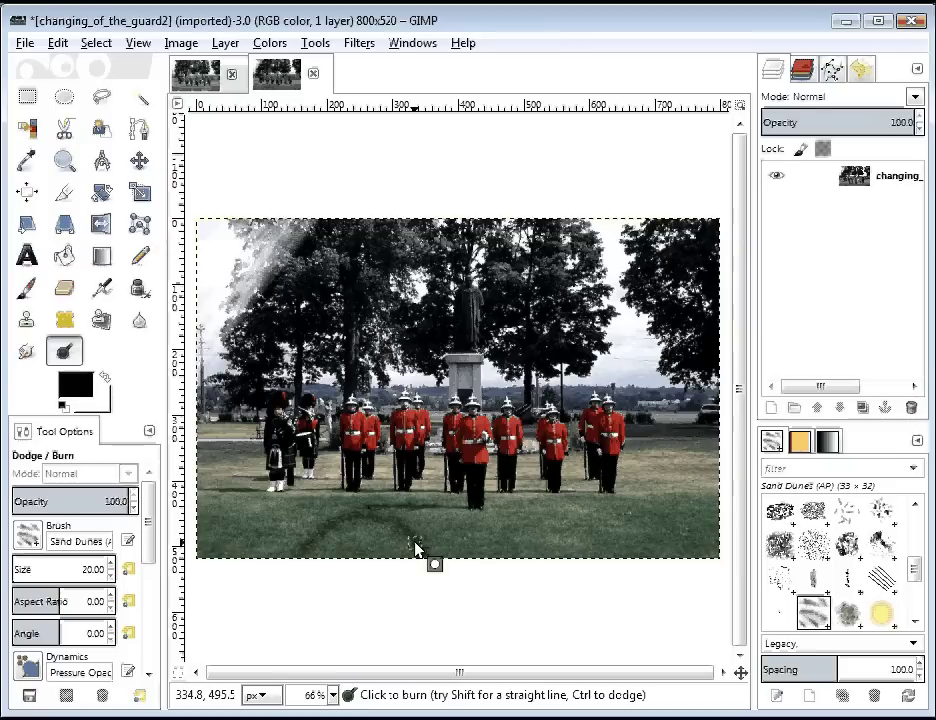
pyautogui.moveTo(418, 554); pyautogui.dragTo(347, 522)
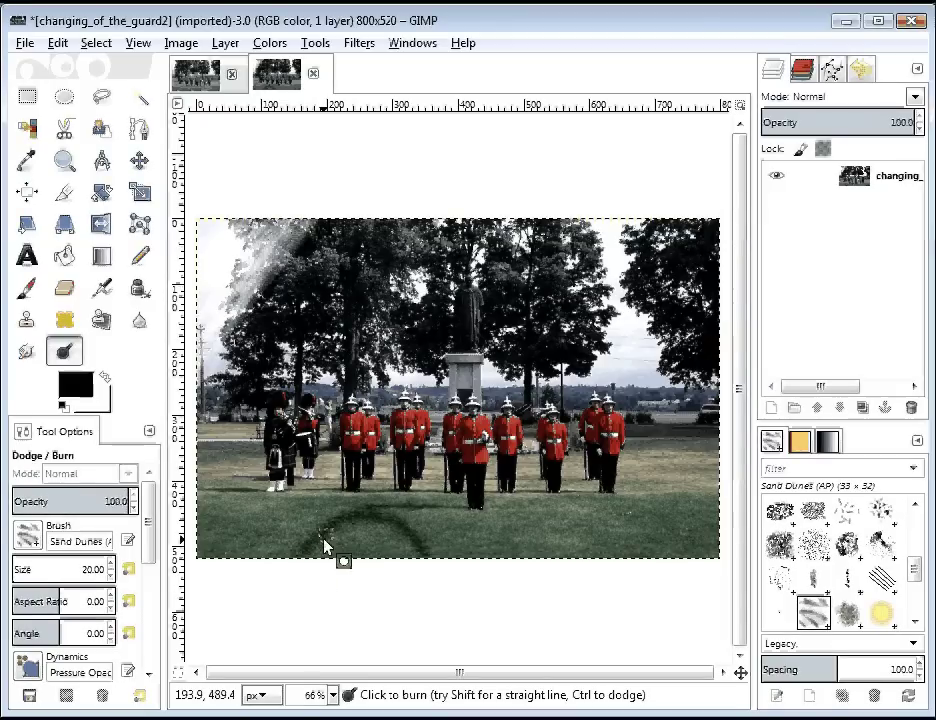
pyautogui.moveTo(324, 547); pyautogui.dragTo(359, 518)
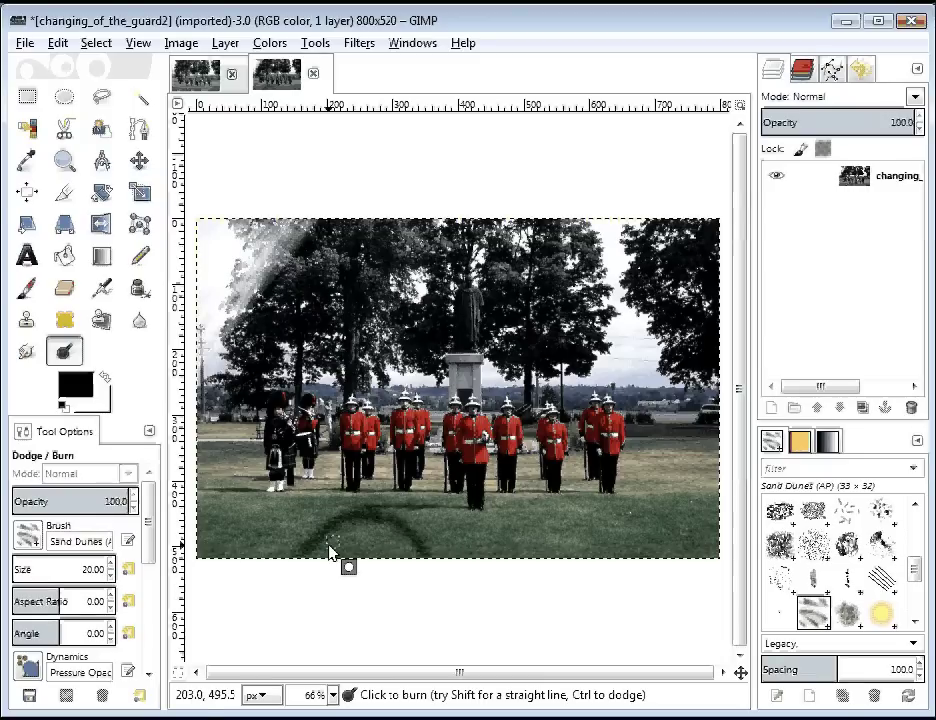